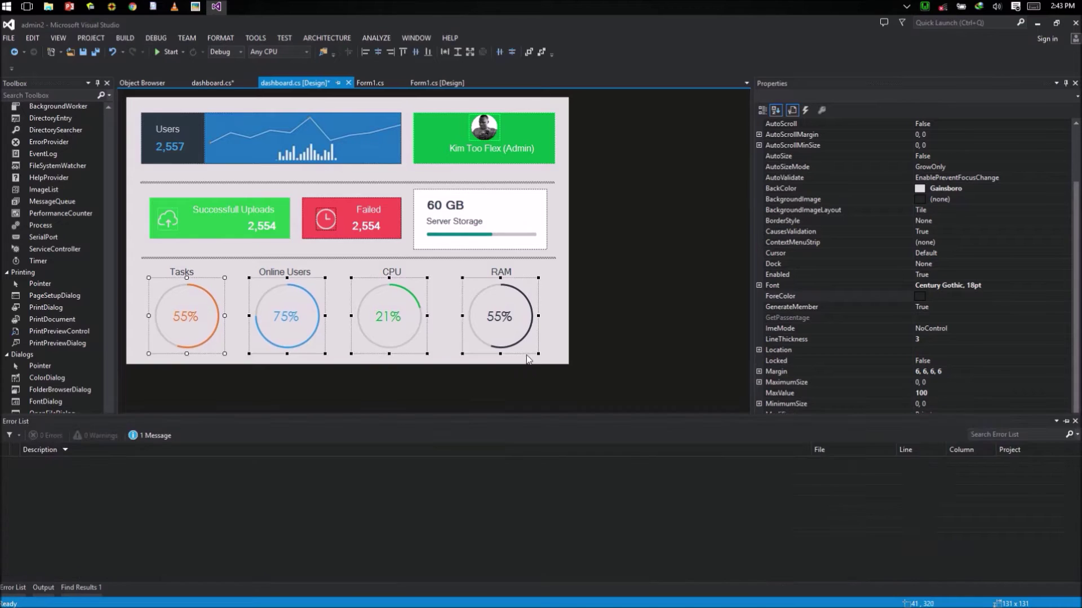
Step: Nudge the four progress gauges and separator line up, then run the project and move its window aside
{"action": "key", "text": "Up"}
{"action": "key", "text": "Up"}
{"action": "key", "text": "Up"}
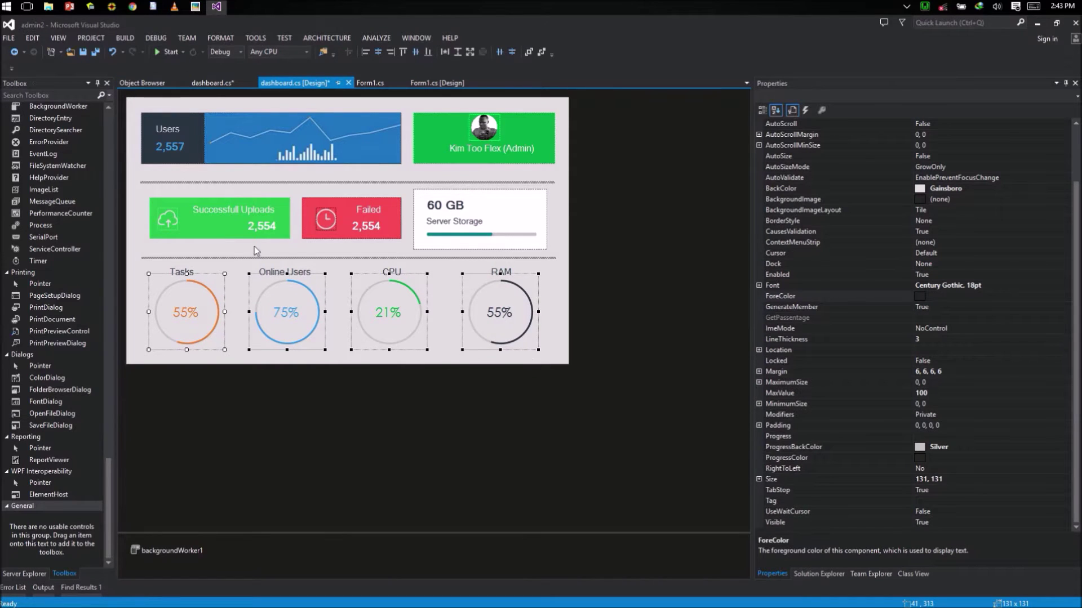
{"action": "left_click", "coordinate": [257, 257]}
{"action": "key", "text": "Up"}
{"action": "key", "text": "Up"}
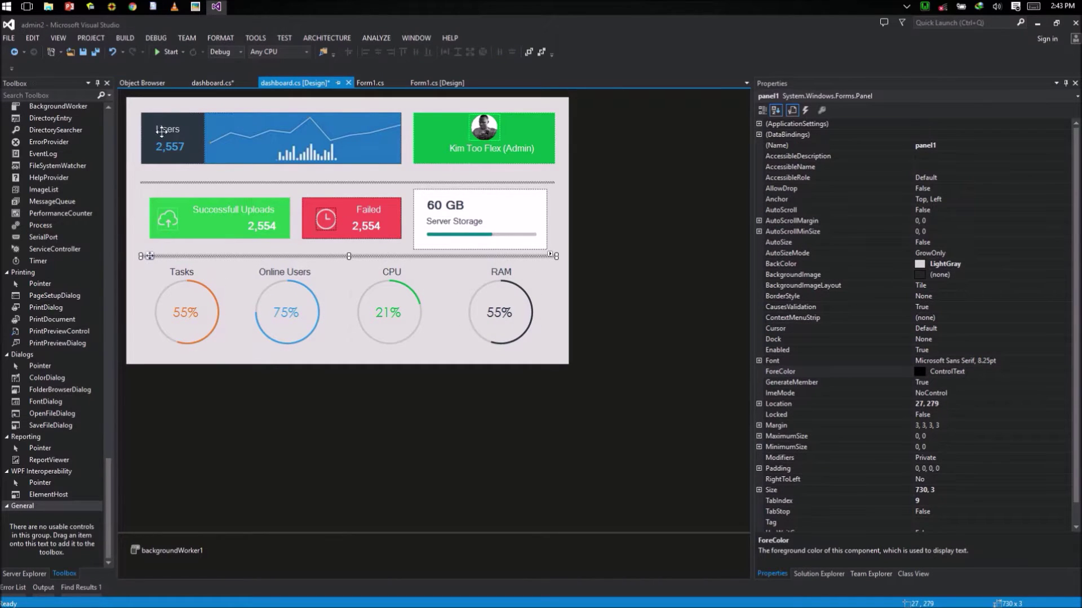
{"action": "left_click", "coordinate": [167, 51]}
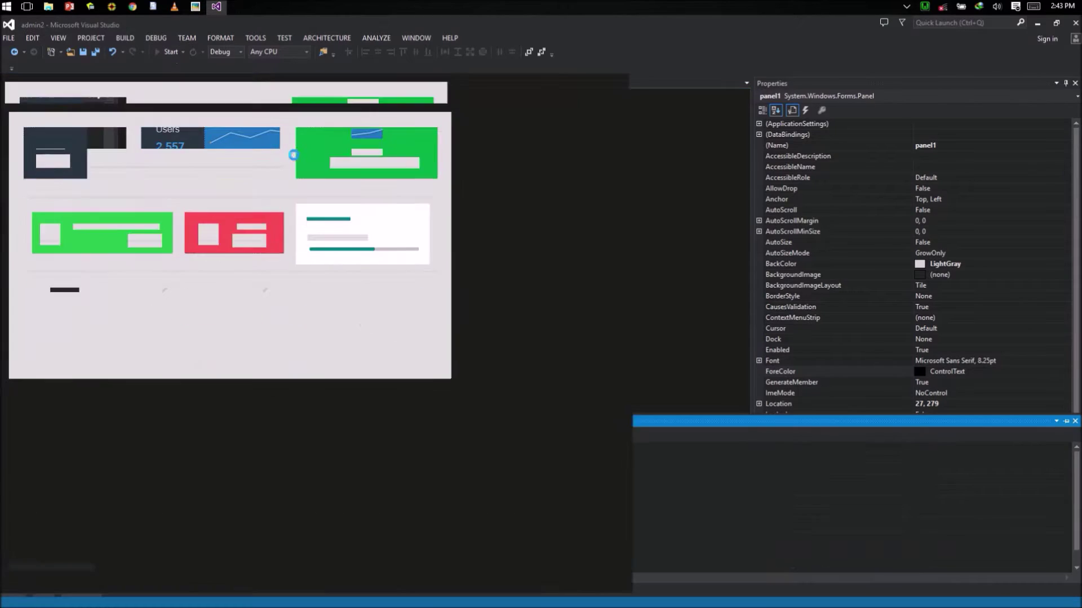
{"action": "mouse_move", "coordinate": [414, 107]}
{"action": "left_mouse_down"}
{"action": "mouse_move", "coordinate": [580, 91]}
{"action": "mouse_move", "coordinate": [609, 126]}
{"action": "left_mouse_up"}
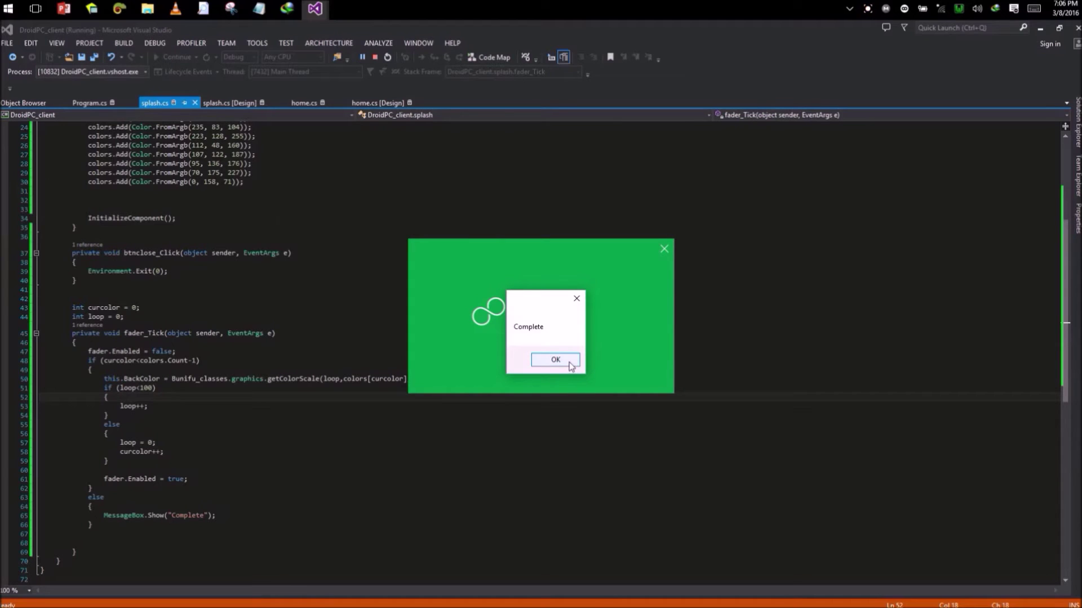
Step: Click OK on the Complete message box and stop debugging the Droid PC splash app
{"action": "left_click", "coordinate": [570, 361]}
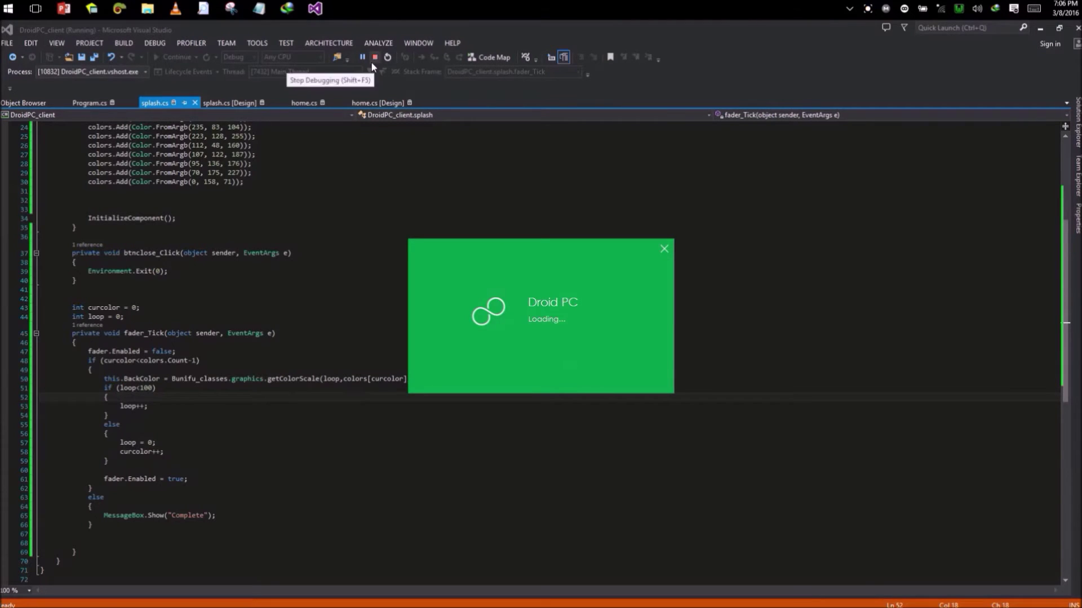
{"action": "left_click", "coordinate": [373, 60]}
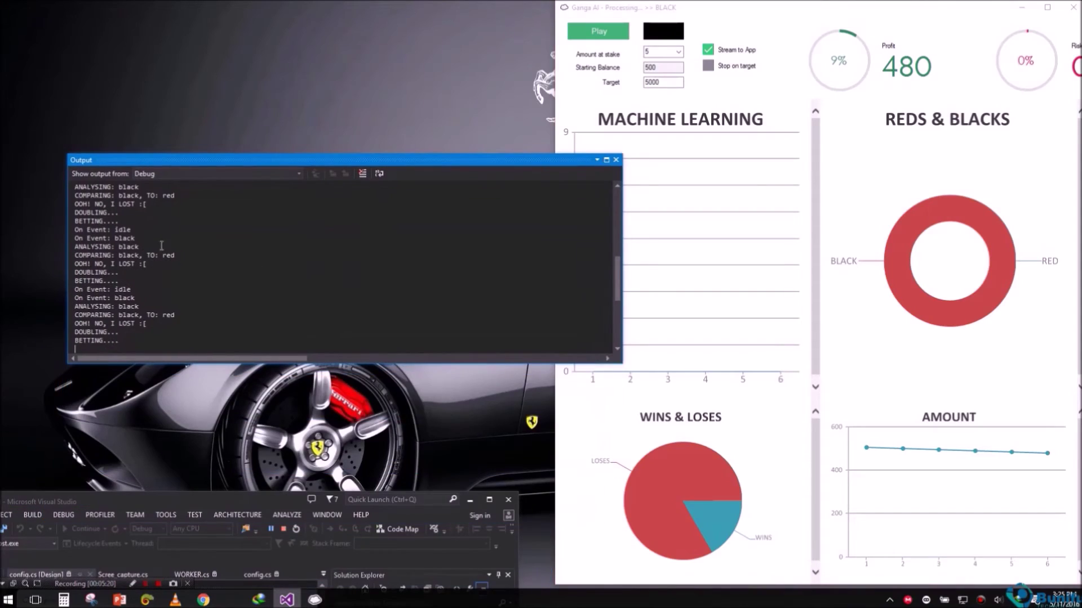
Step: Close the debug Output window, then maximize Ganga AI and restore it to a smaller window
{"action": "left_click_drag", "start_coordinate": [148, 342], "coordinate": [119, 195]}
{"action": "left_click", "coordinate": [120, 196]}
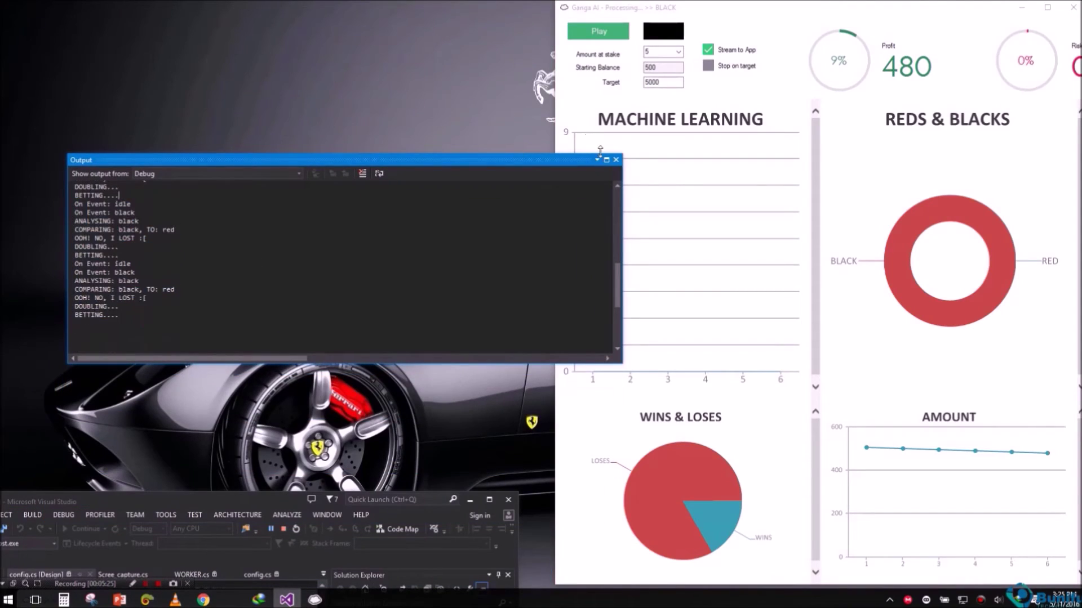
{"action": "left_click", "coordinate": [615, 161]}
{"action": "double_click", "coordinate": [712, 9]}
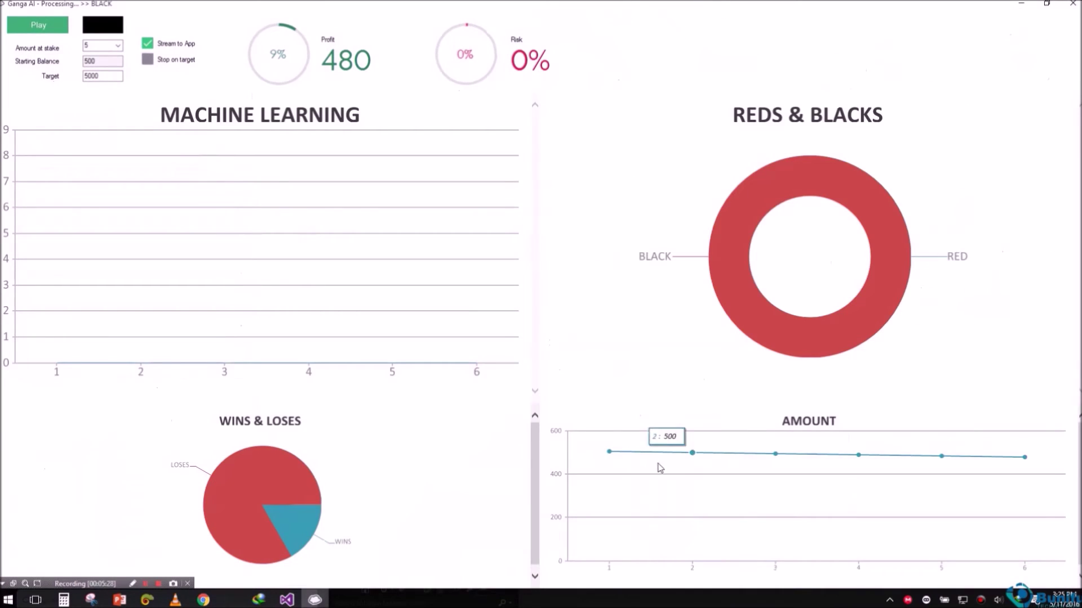
{"action": "key", "text": "super+Down"}
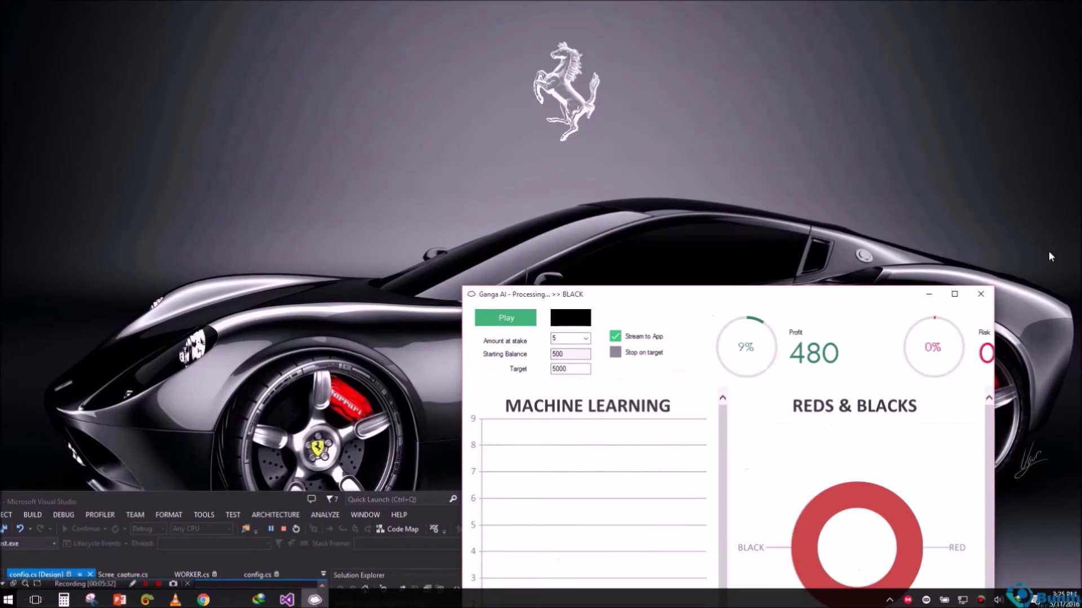